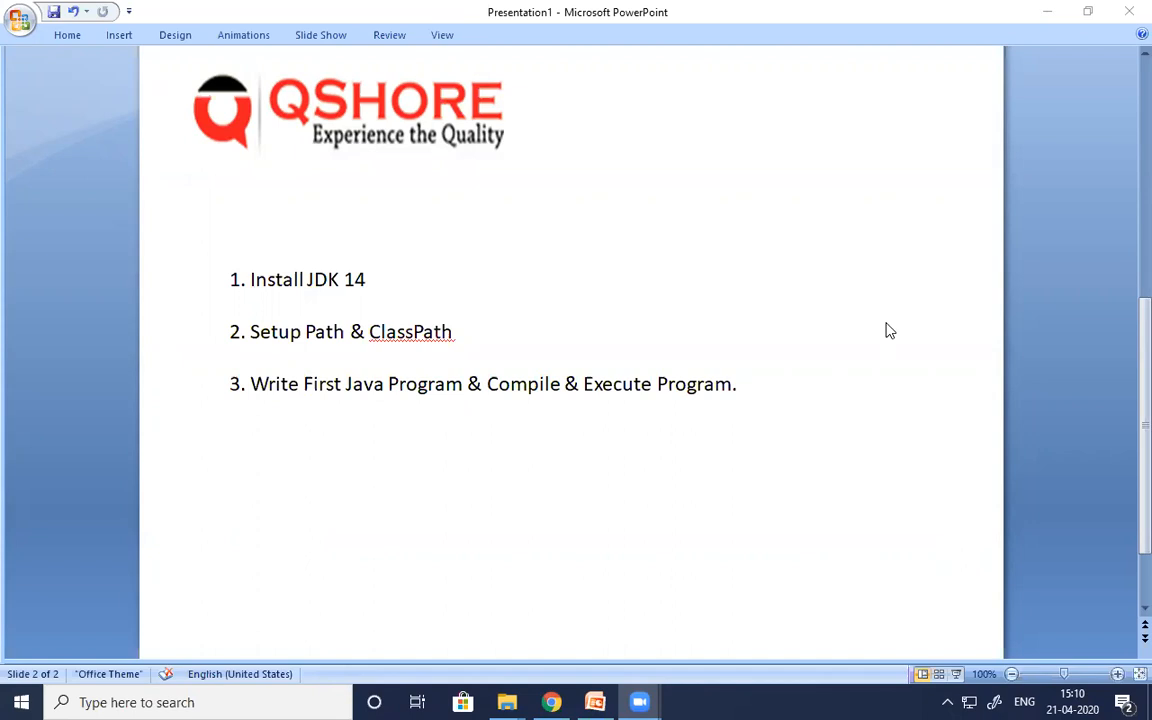
- Switch to Chrome, open google.com and search for "jdk download"
mouse_move(551, 702)
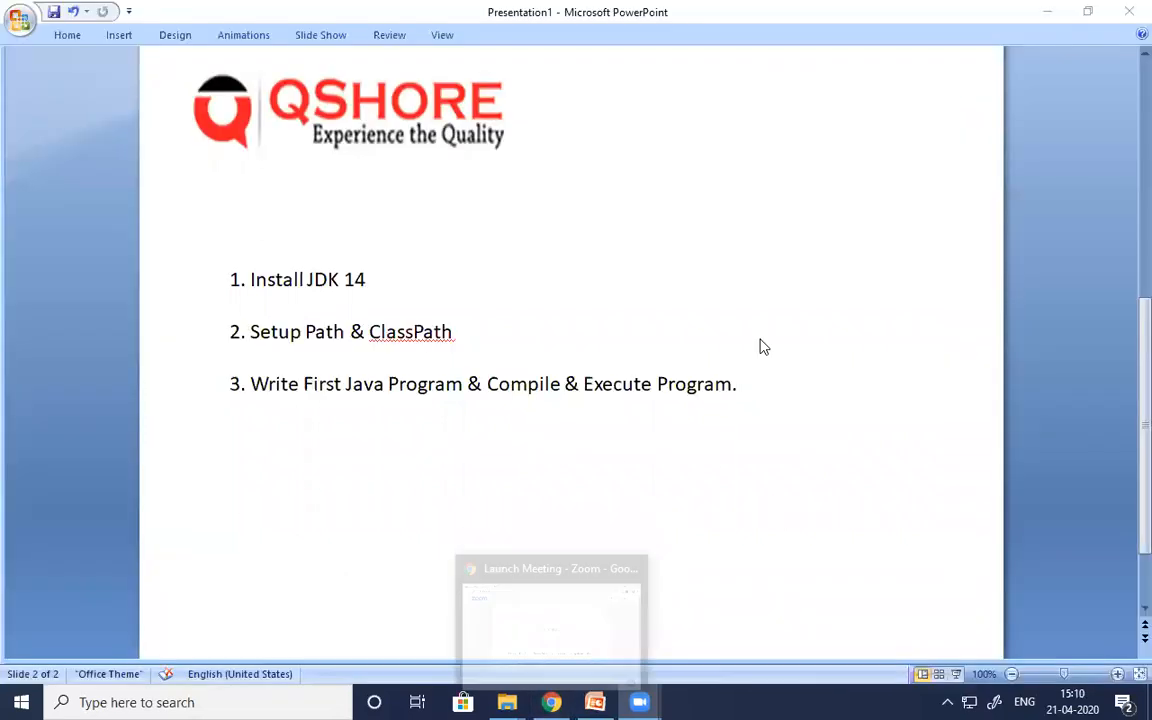
right_click(553, 702)
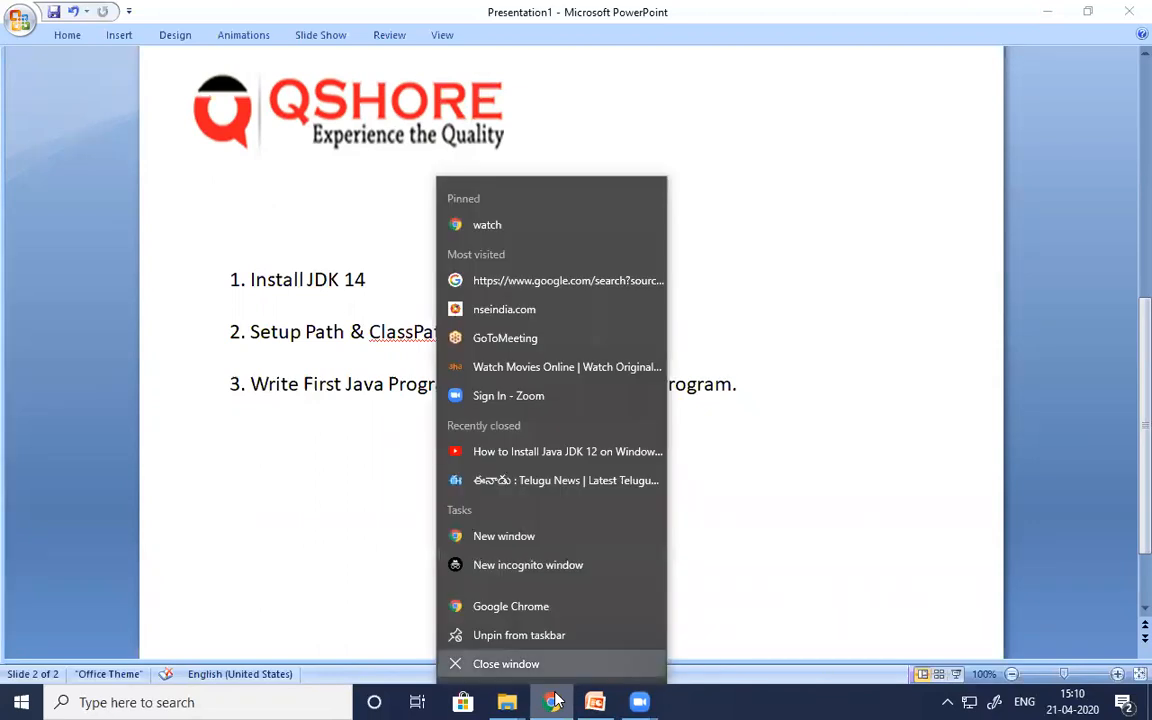
left_click(550, 702)
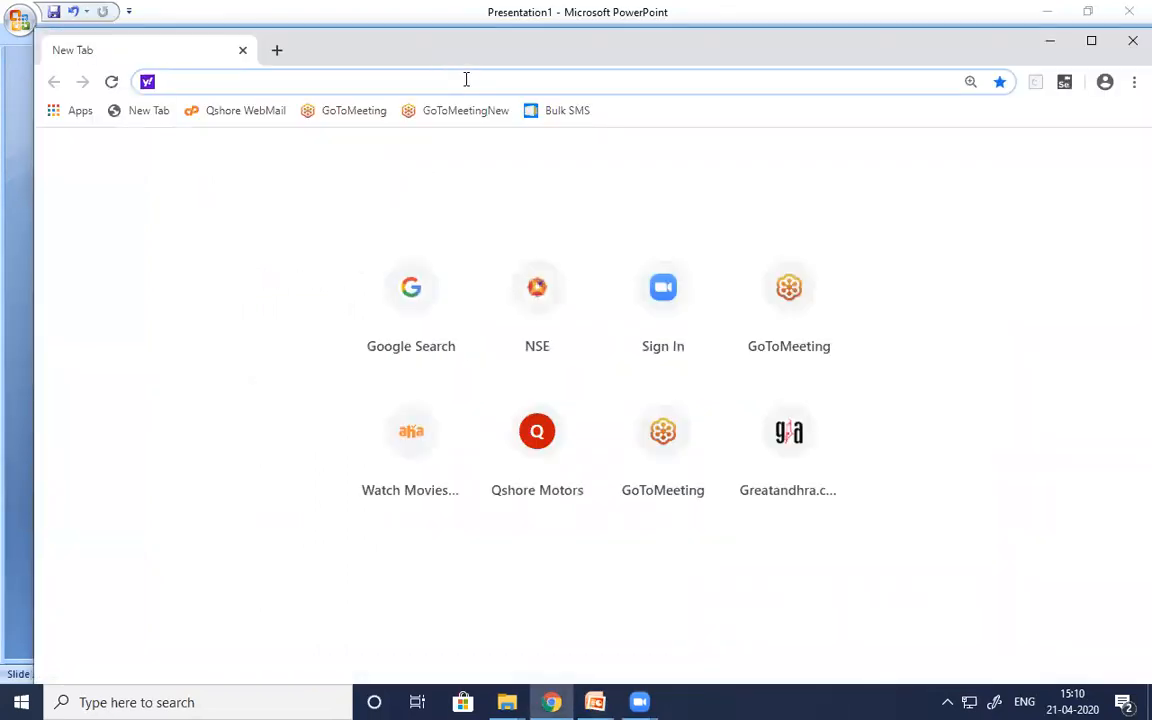
type("google.com")
key("Return")
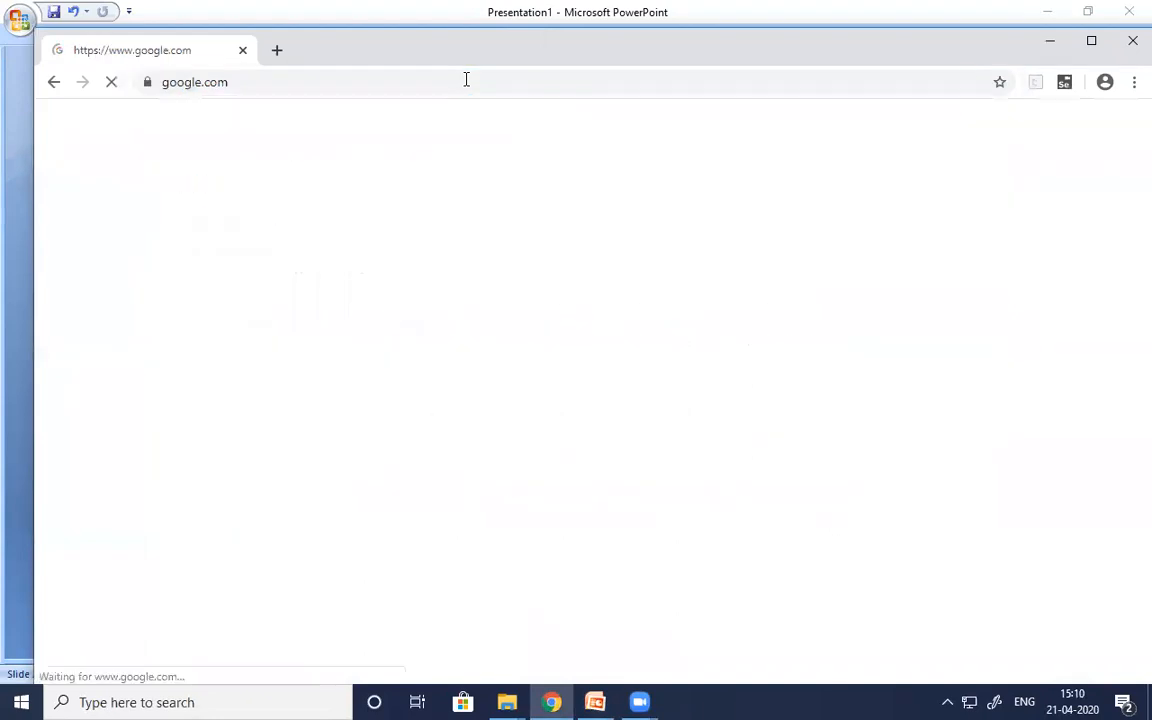
type("j")
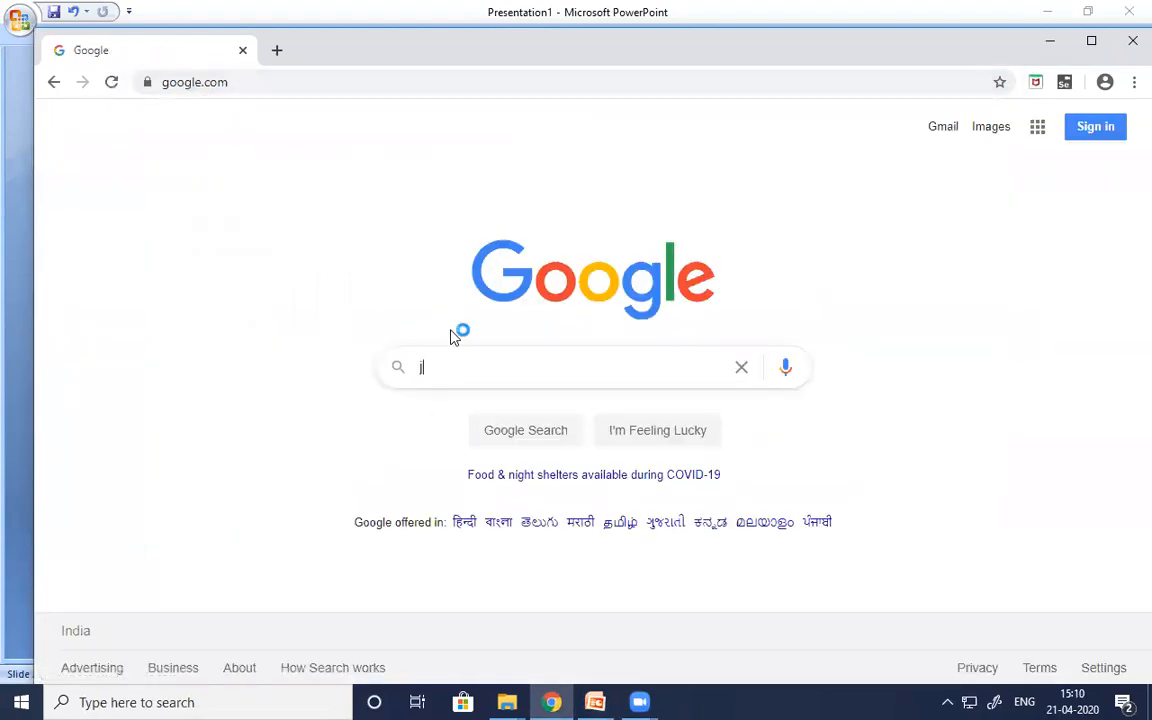
type("dk download")
key("Return")
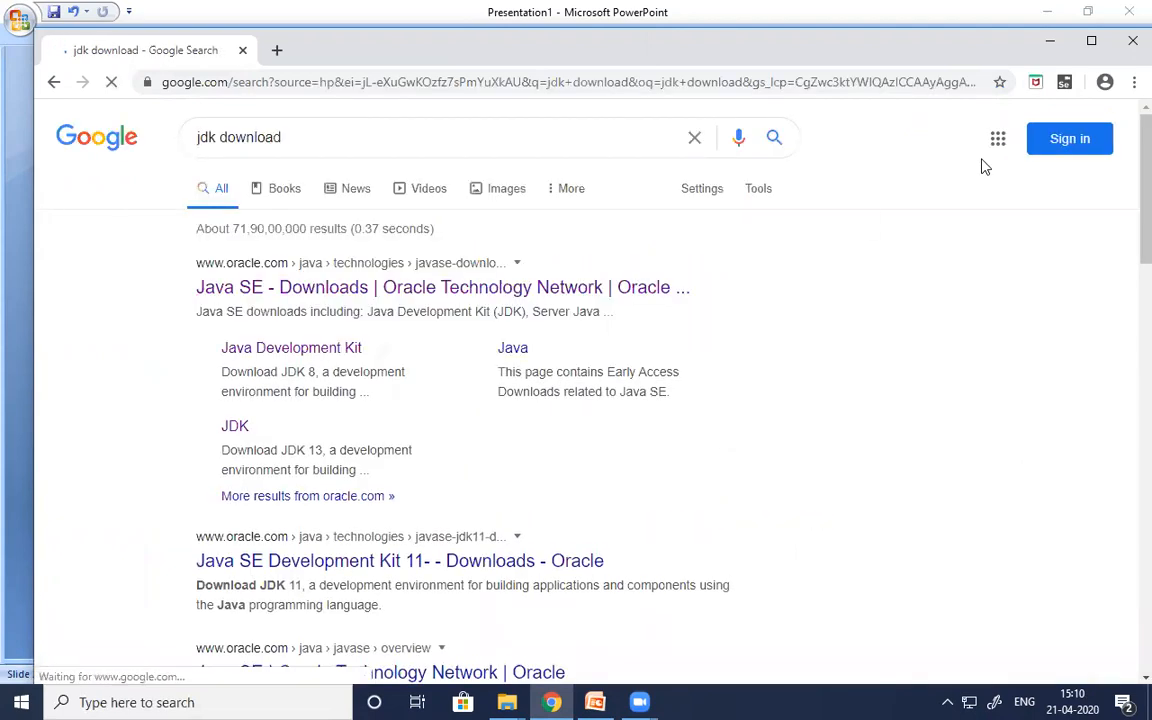
- Maximize the browser window and open Oracle's JDK Download page for Java SE 14 from the Java SE Downloads search result
double_click(1021, 41)
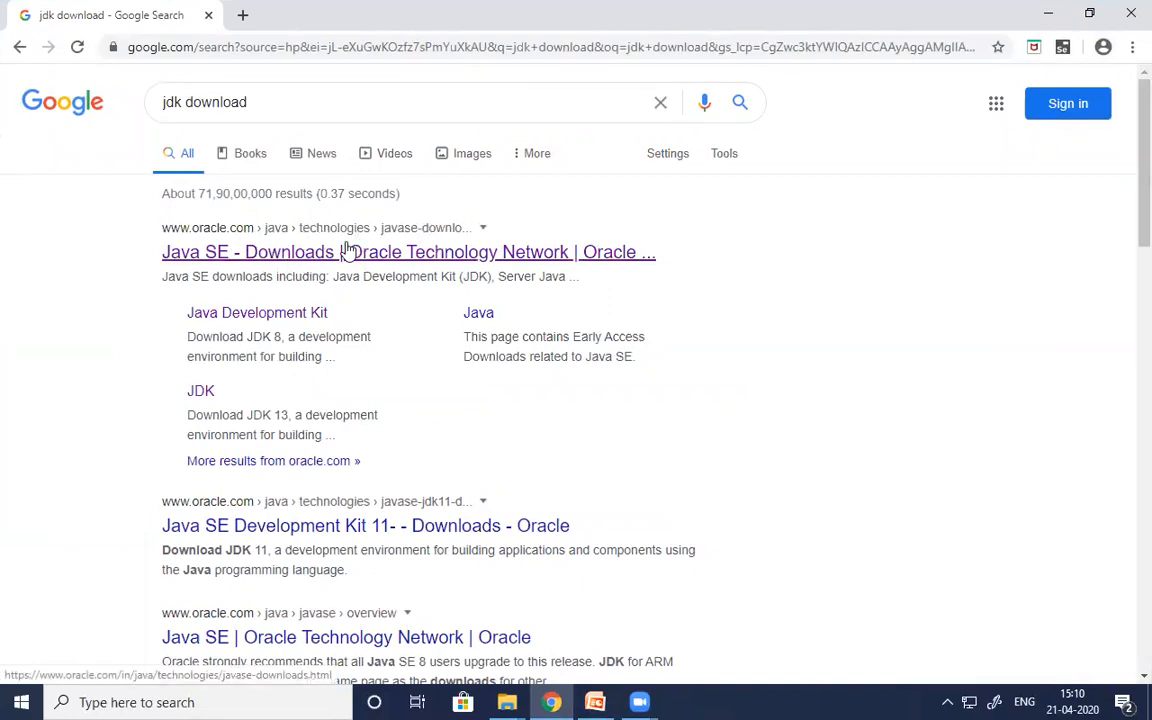
left_click(300, 262)
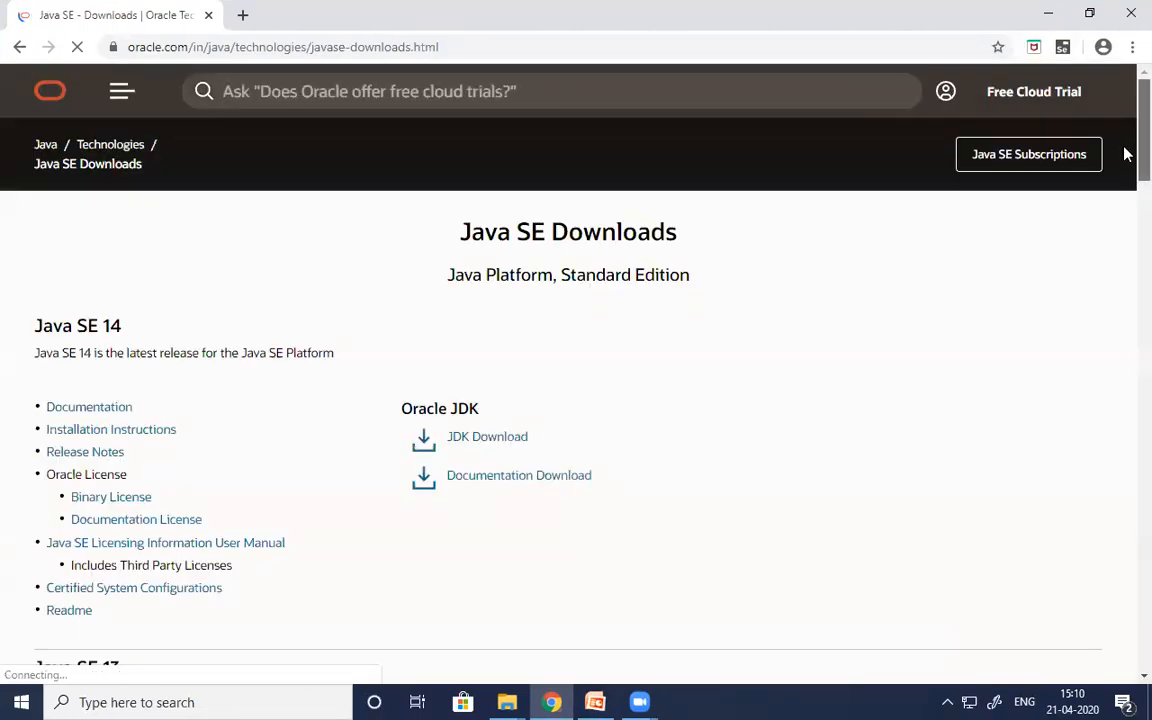
scroll(1124, 157, "down", 1)
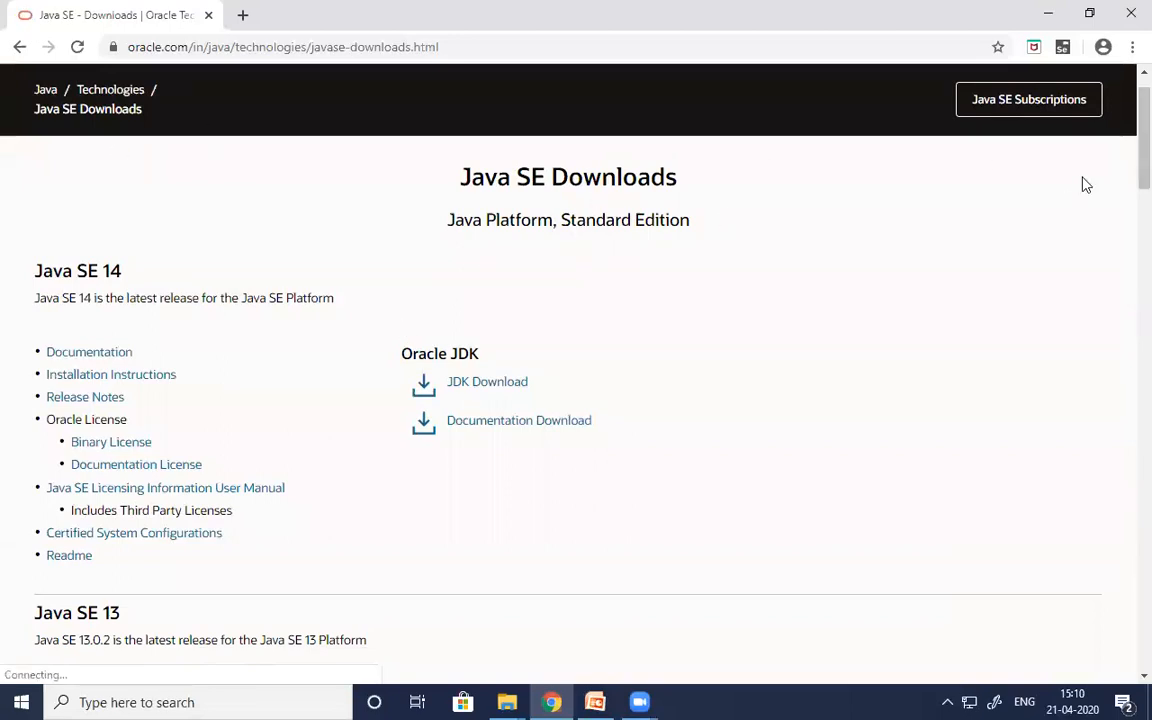
scroll(1124, 157, "down", 2)
left_click_drag(1128, 190, 1127, 37)
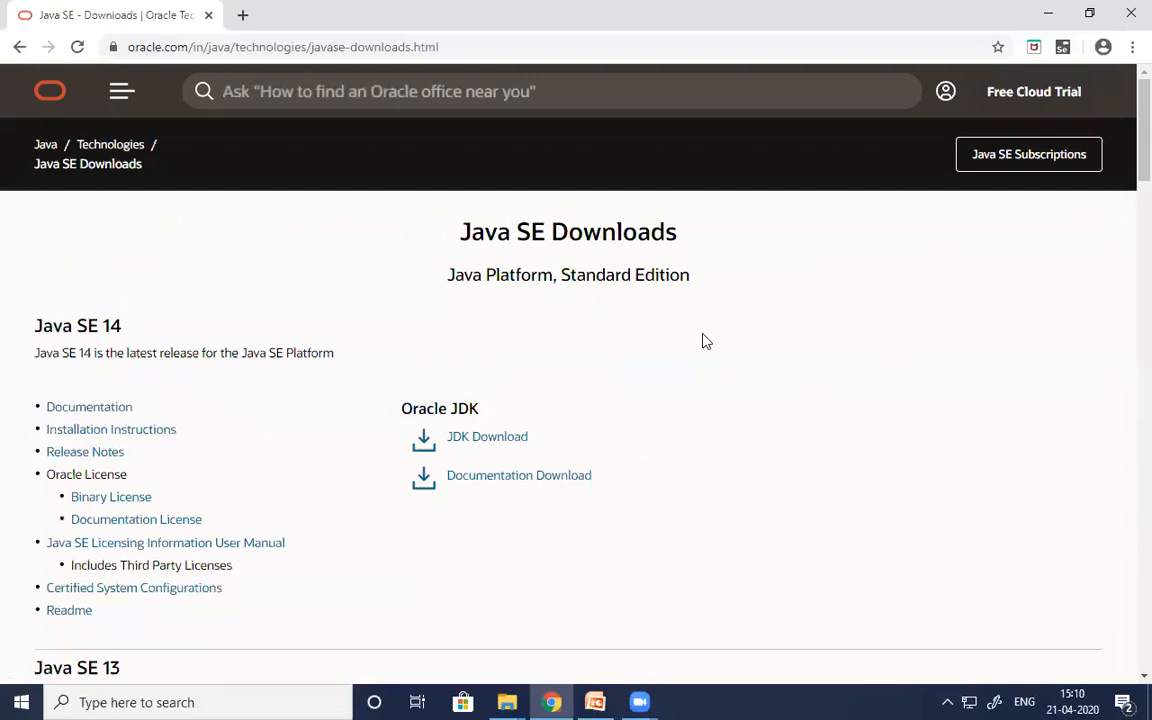
left_click(510, 438)
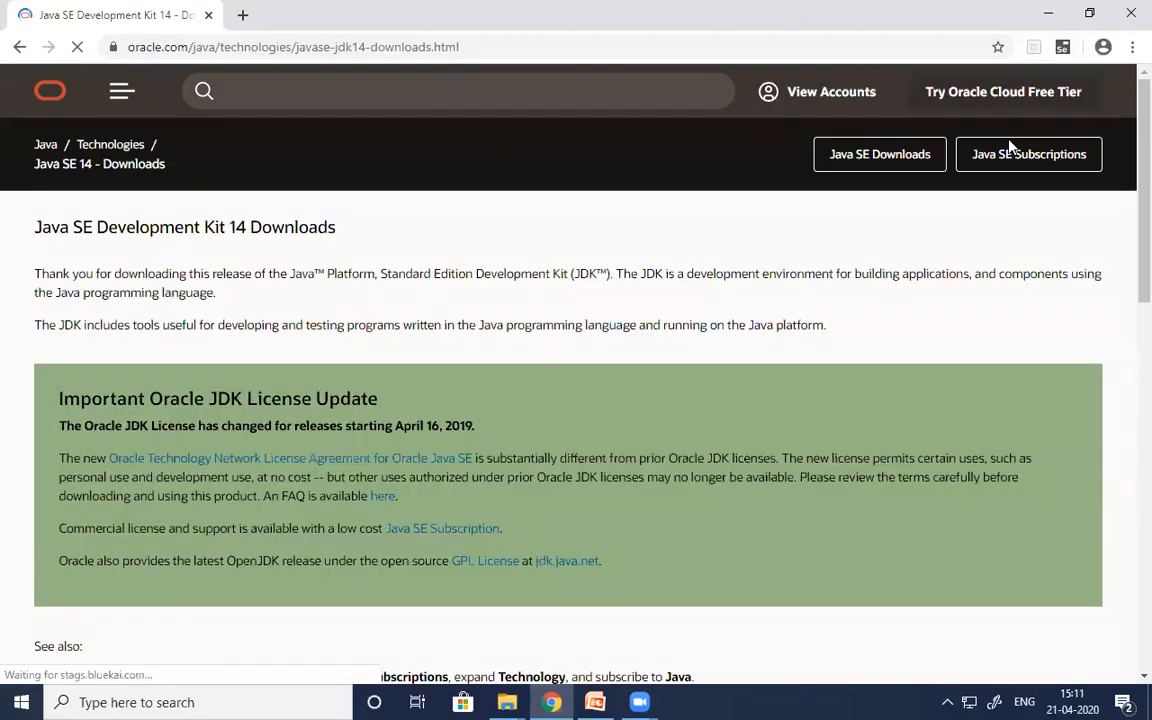
- Accept the Oracle license, start downloading the Windows x64 installer jdk-14.0.1_windows-x64_bin.exe, and cancel the download
scroll(1127, 340, "down", 3)
left_click_drag(1127, 340, 1127, 522)
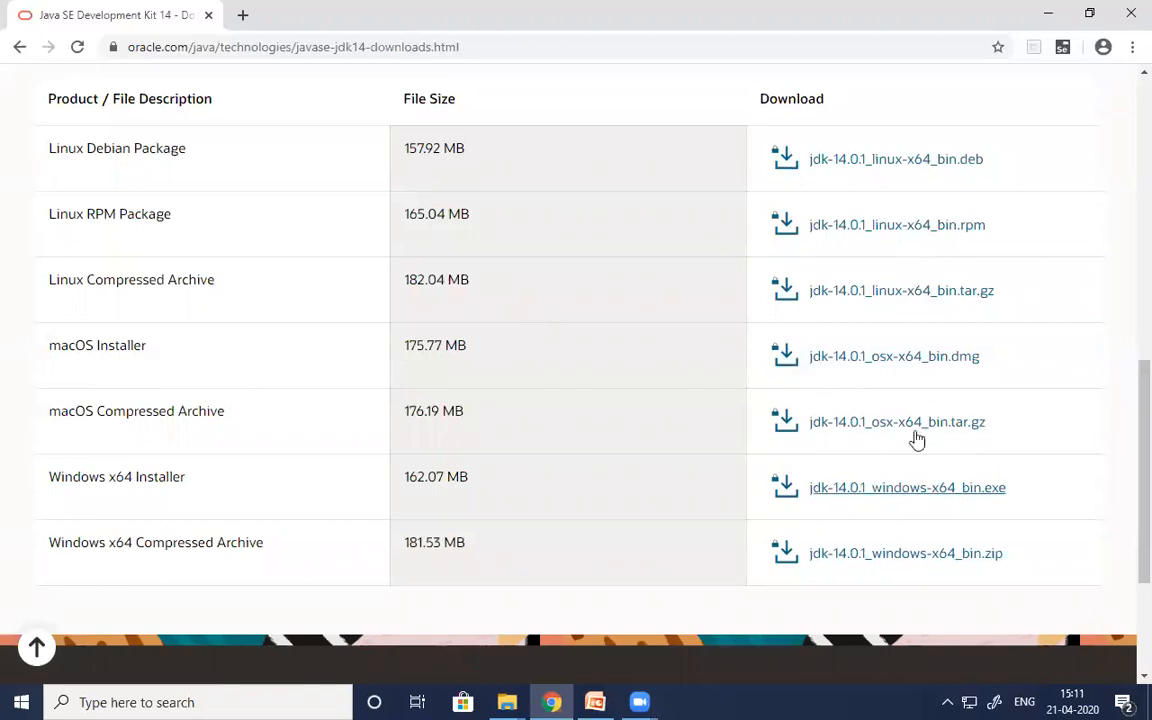
left_click(928, 489)
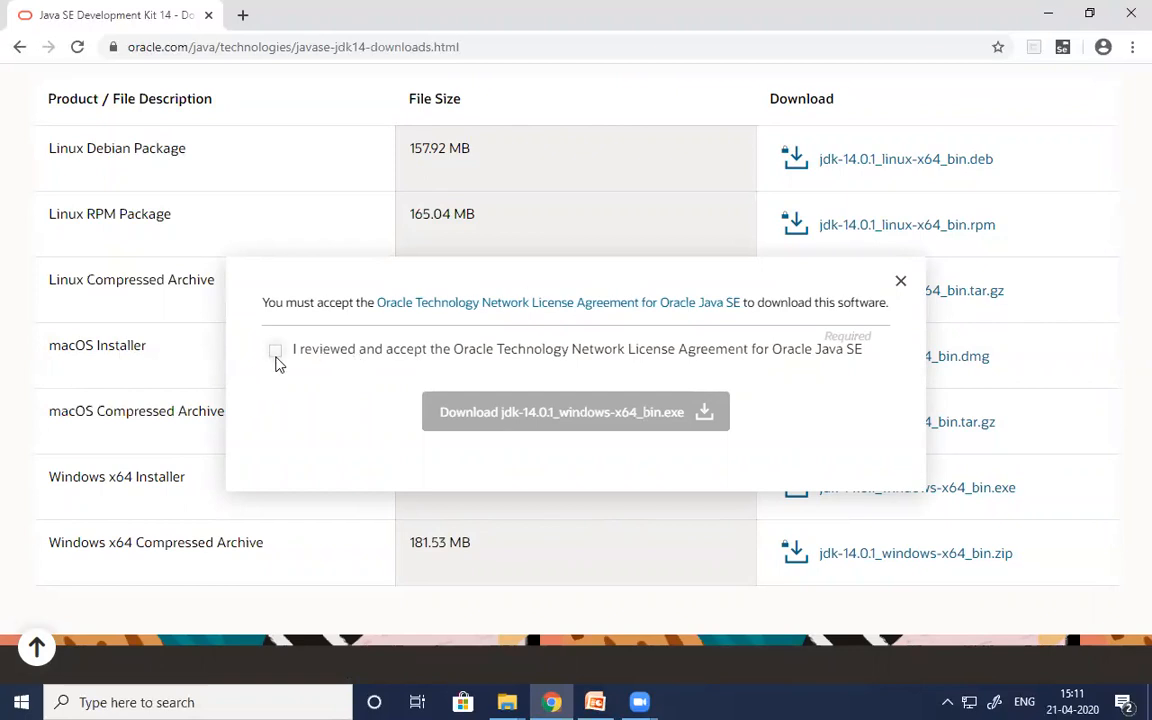
left_click(276, 354)
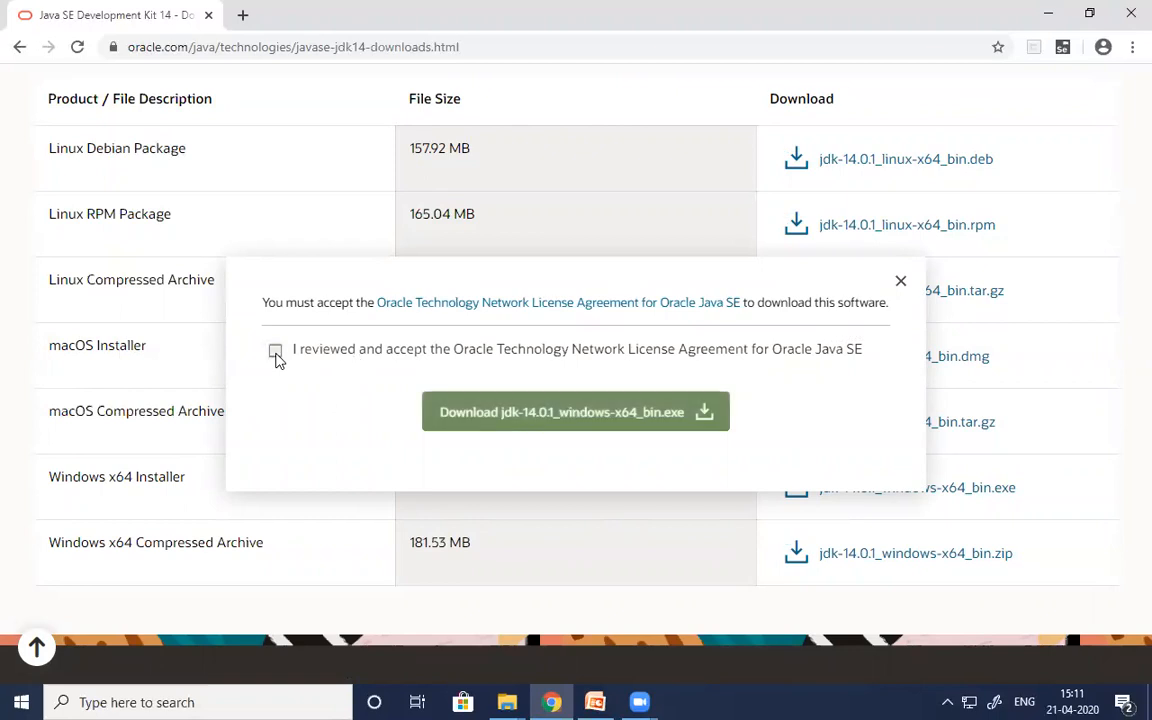
left_click(557, 421)
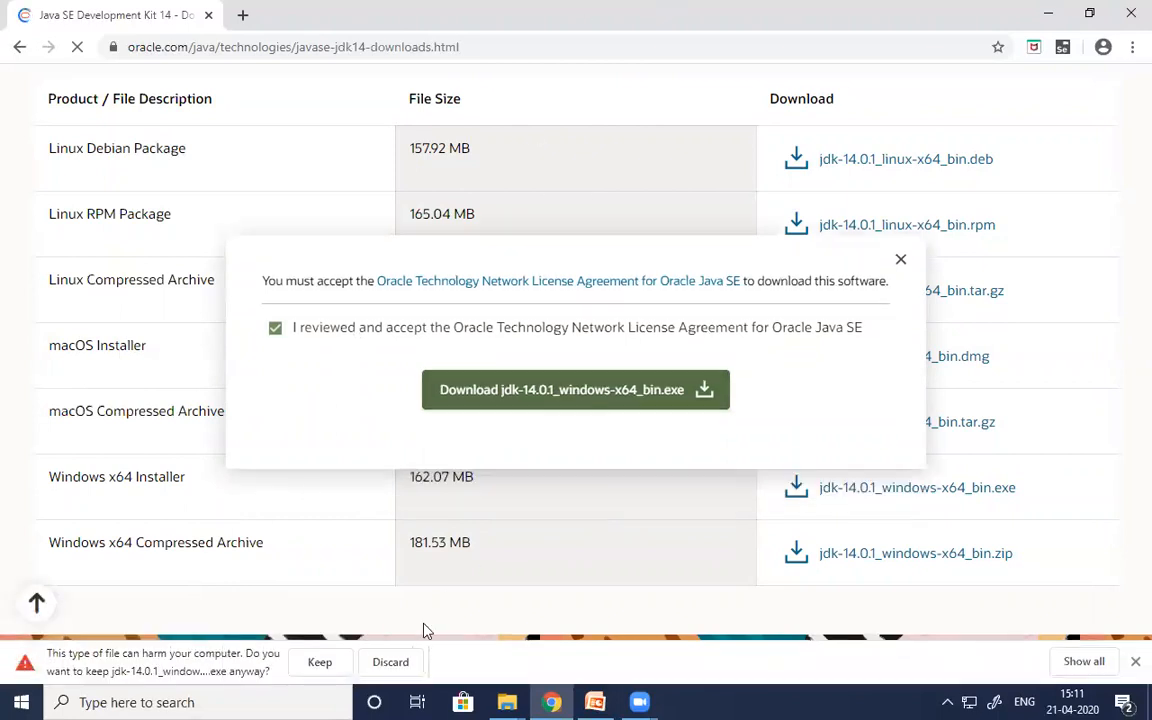
left_click(320, 662)
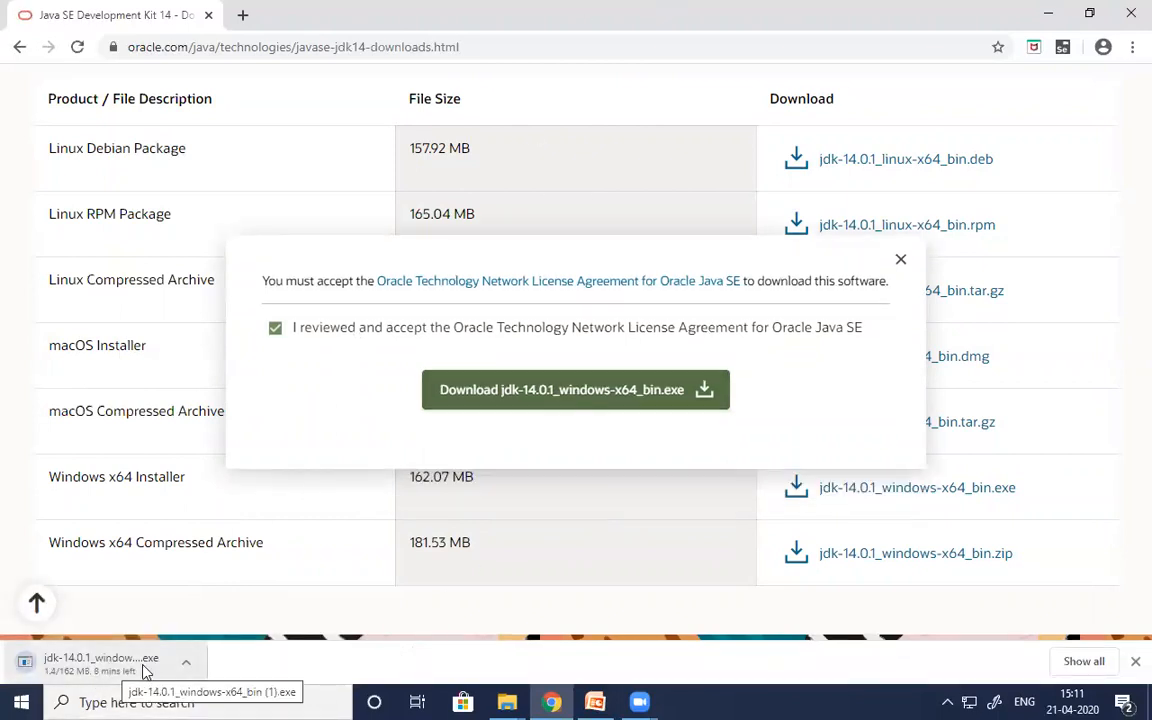
left_click(189, 665)
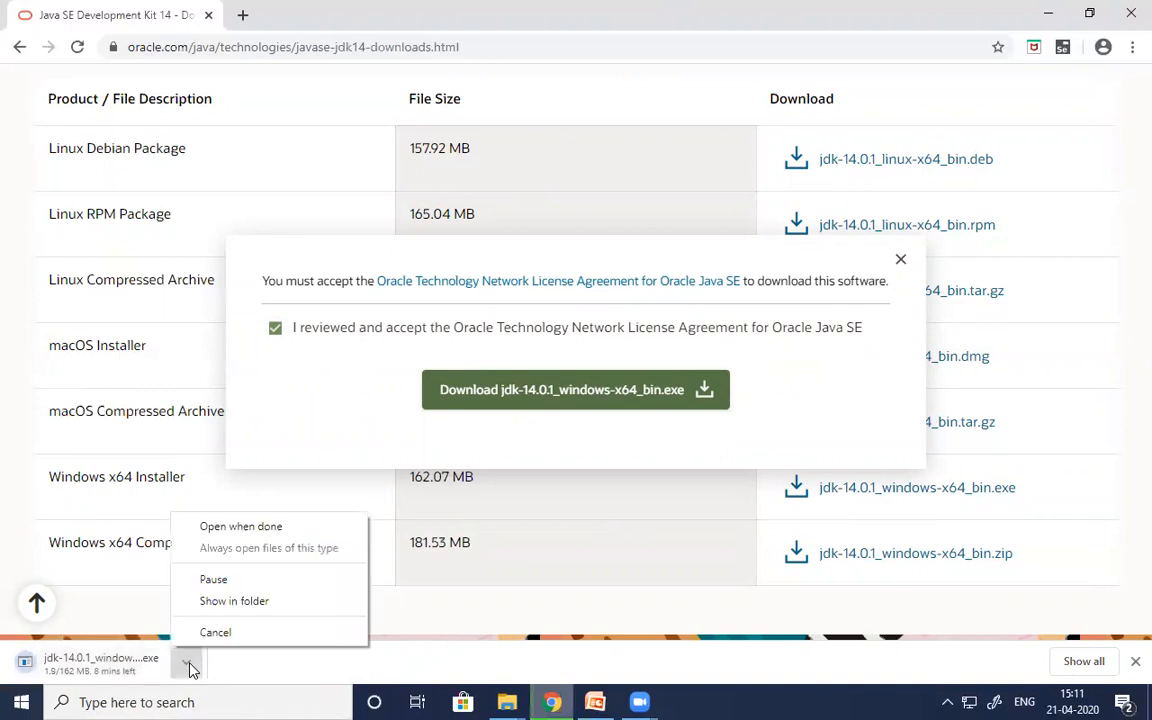
left_click(252, 634)
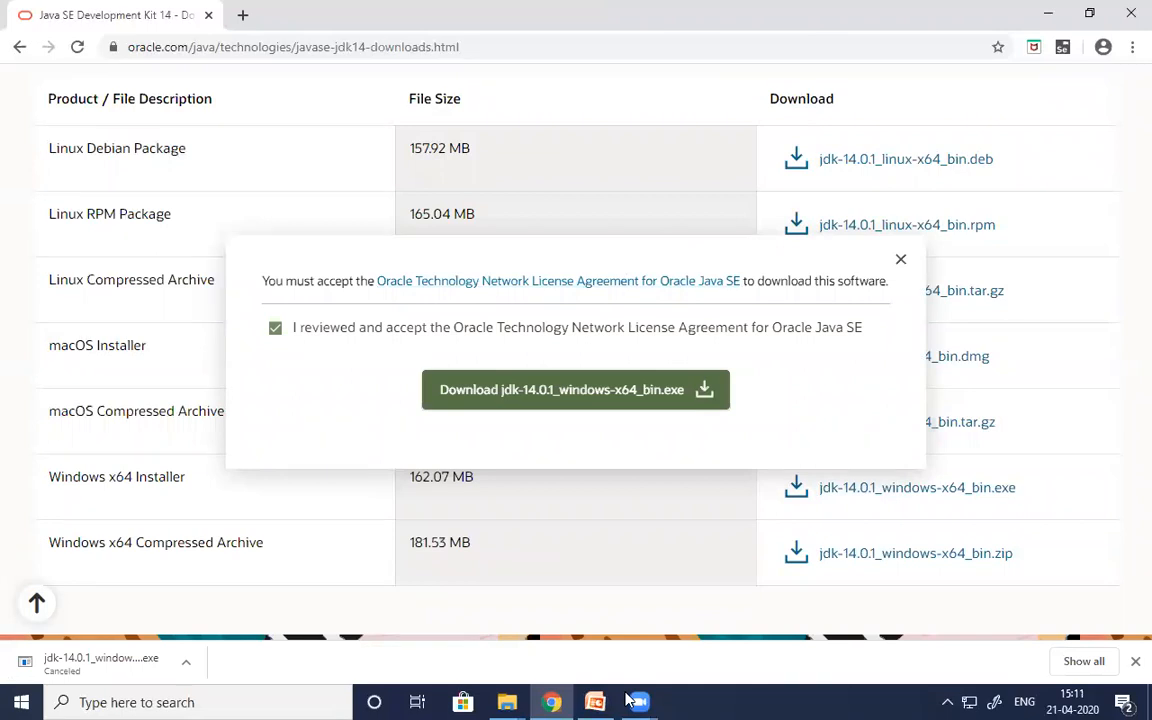
- Switch to File Explorer and launch the jdk-14_windows-x64_bin installer from the Downloads folder
mouse_move(507, 702)
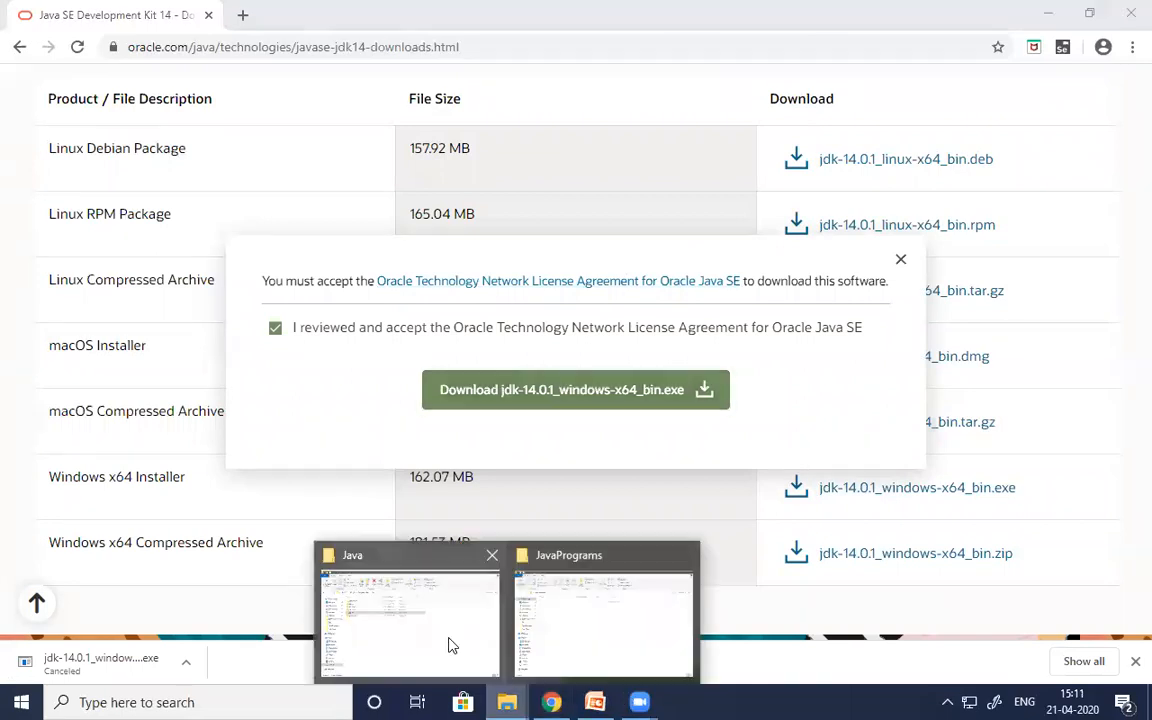
left_click(442, 645)
left_click(74, 225)
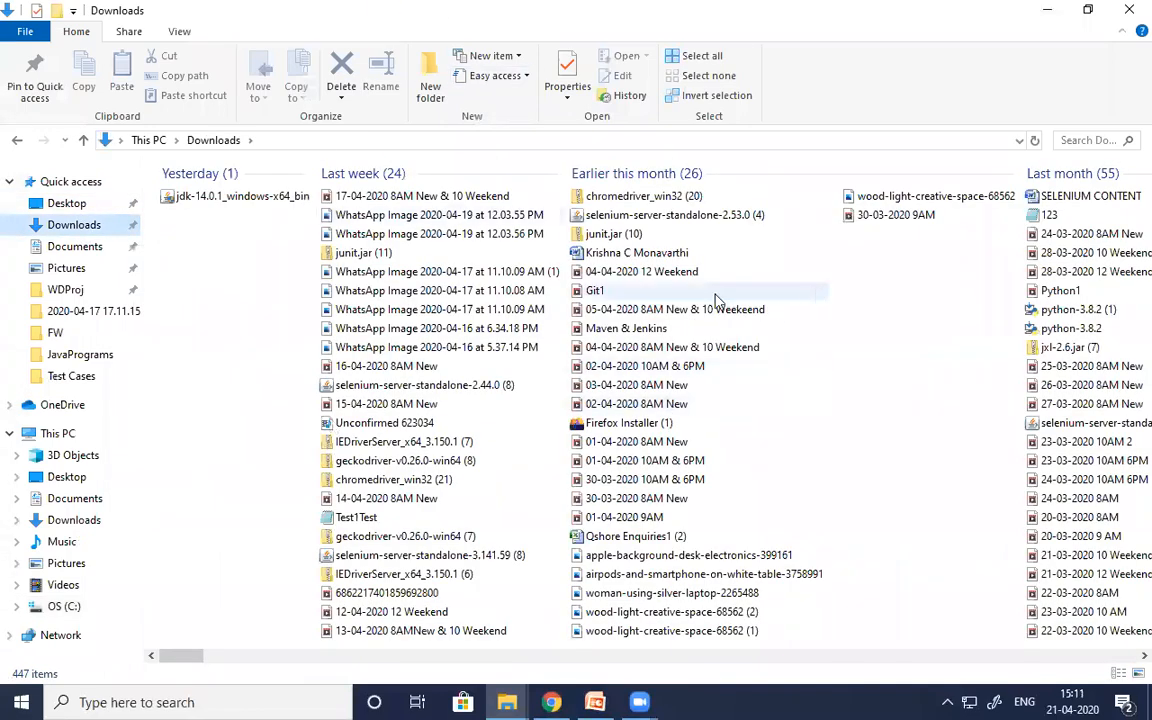
left_click(386, 309)
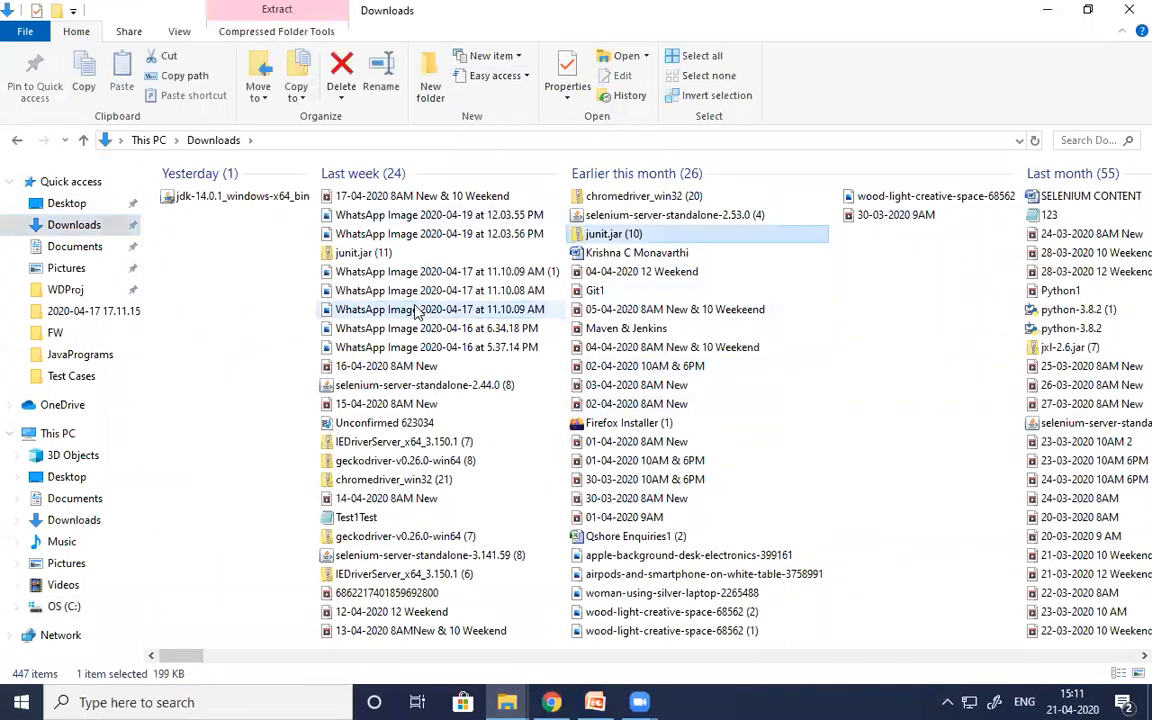
key("j")
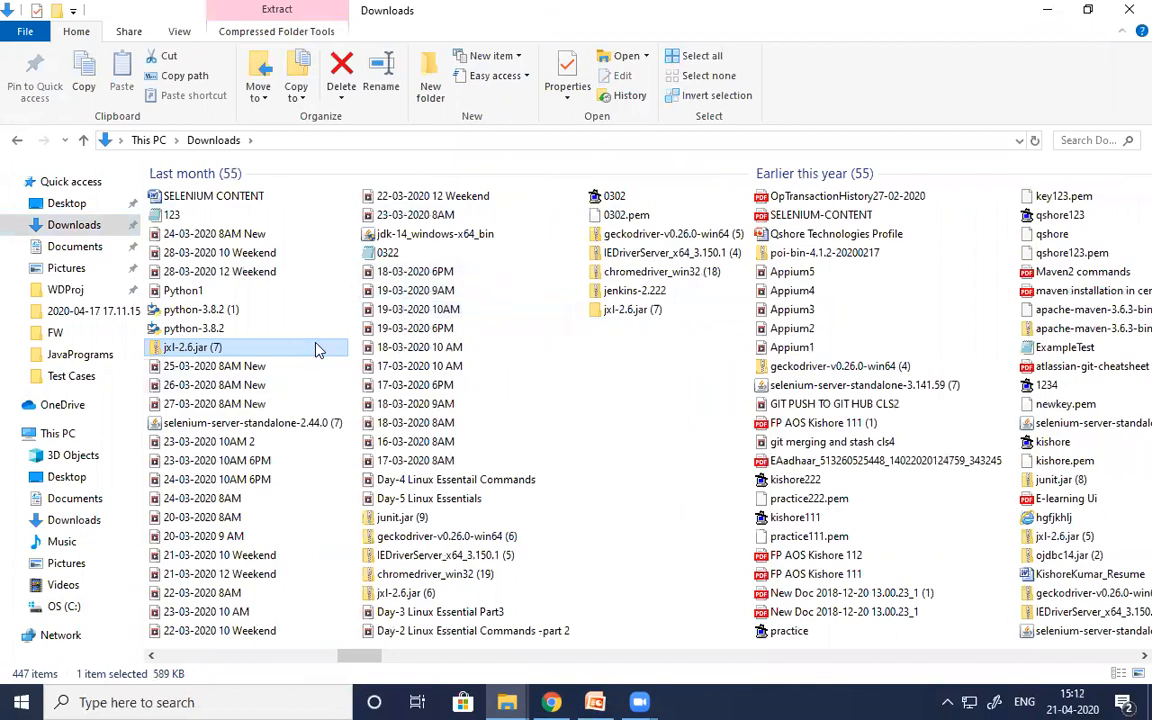
key("j")
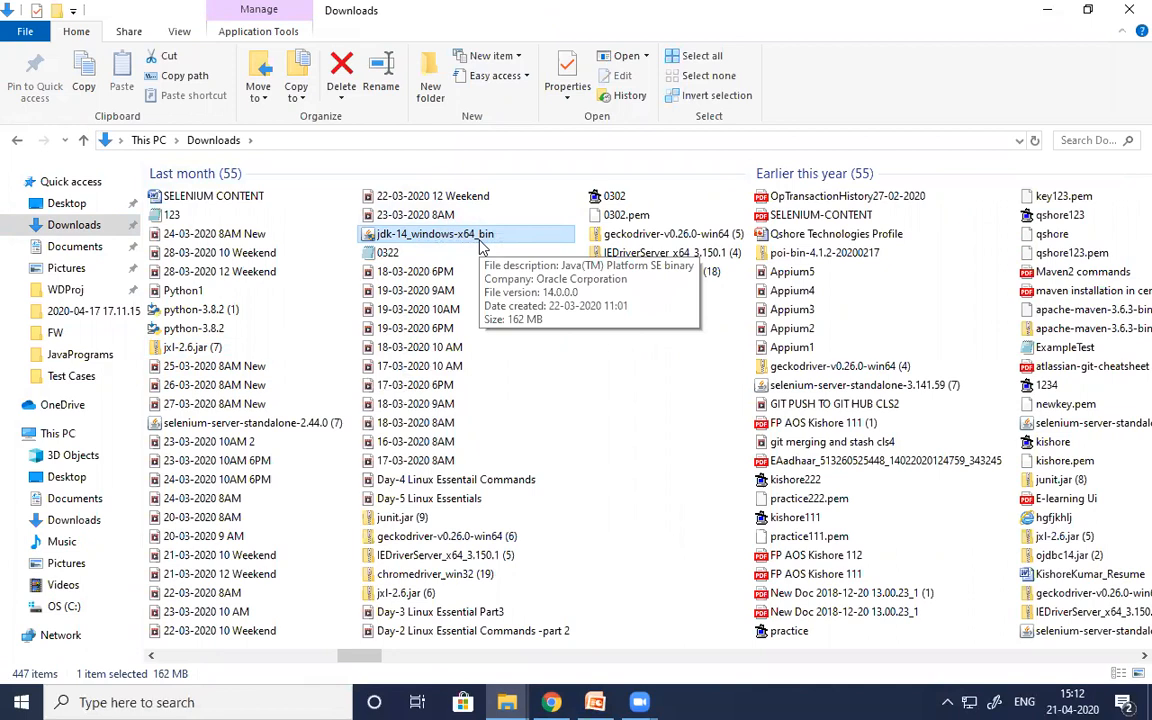
double_click(456, 240)
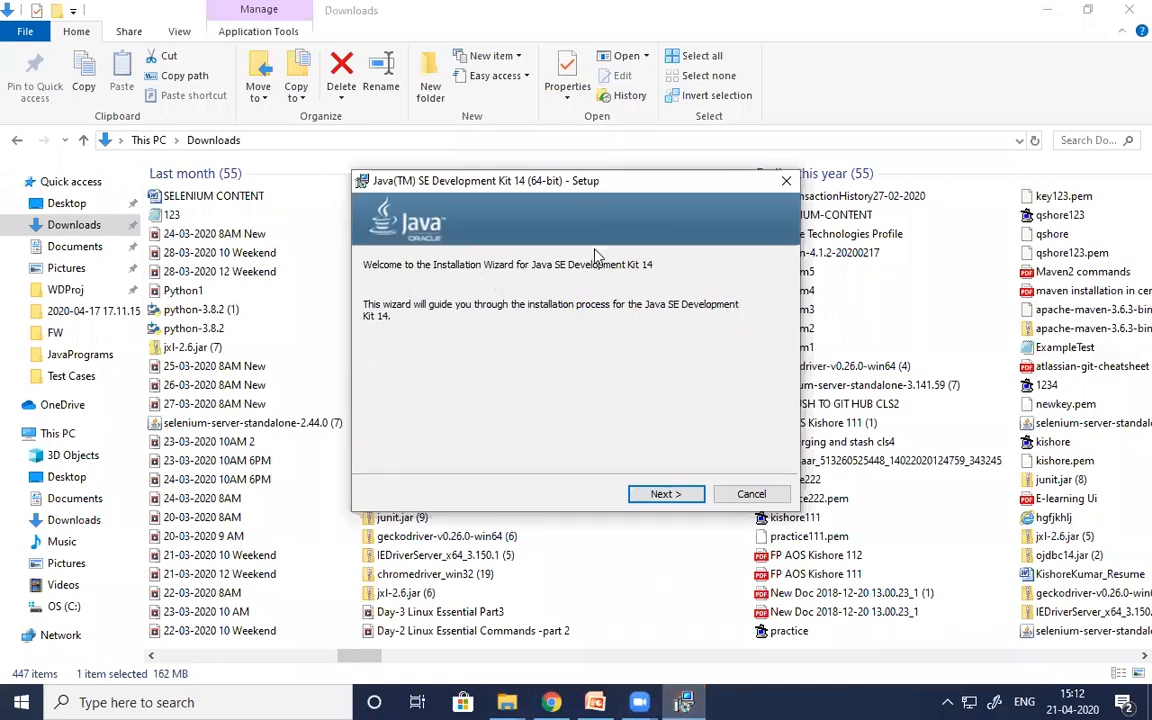
- Install Java SE Development Kit 14 into the default folder C:\Program Files\Java\jdk-14\ and close the setup wizard
left_click(661, 497)
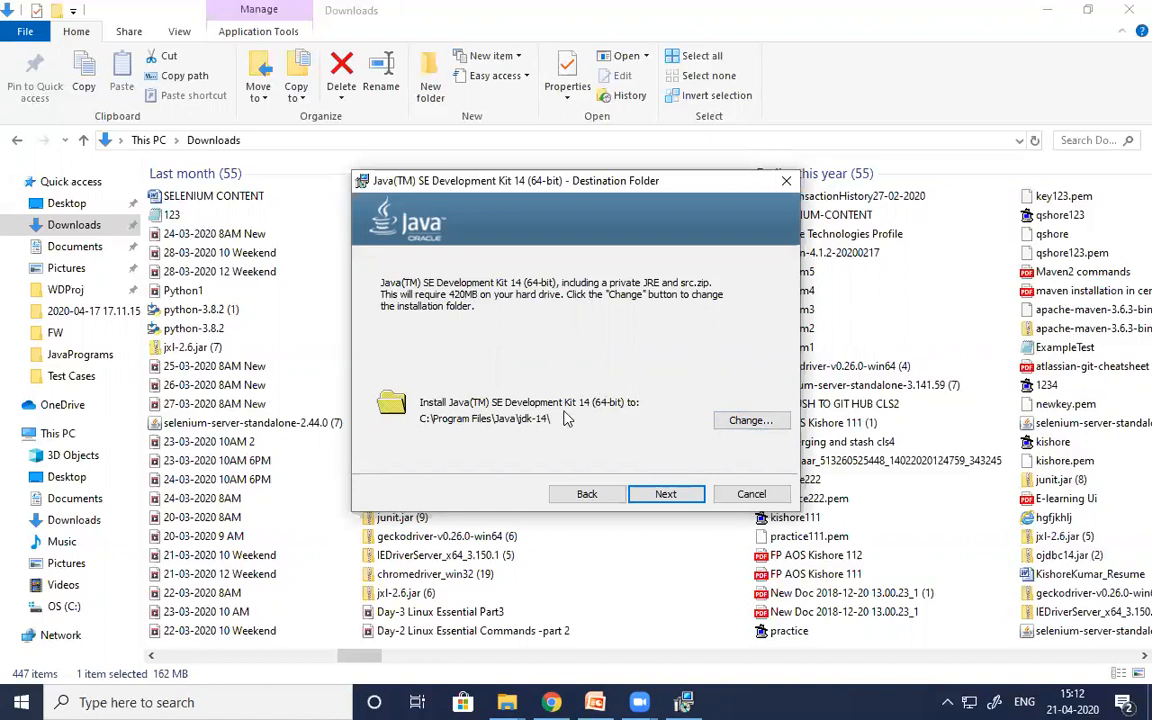
left_click(662, 494)
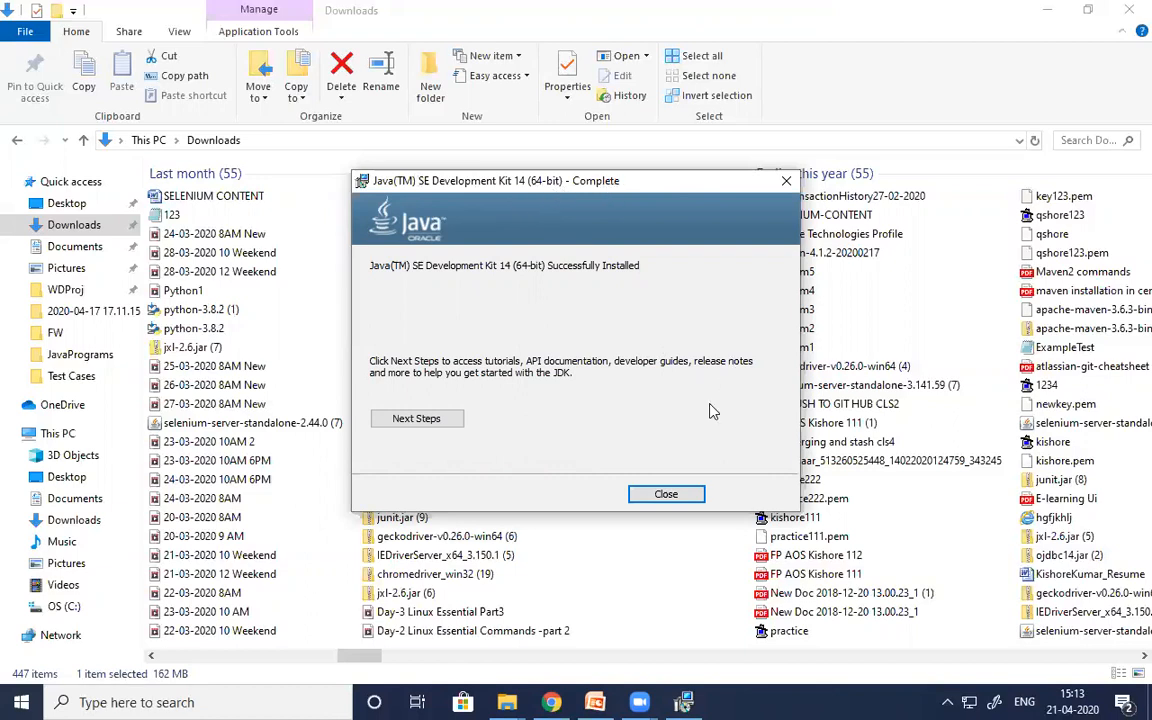
left_click(666, 494)
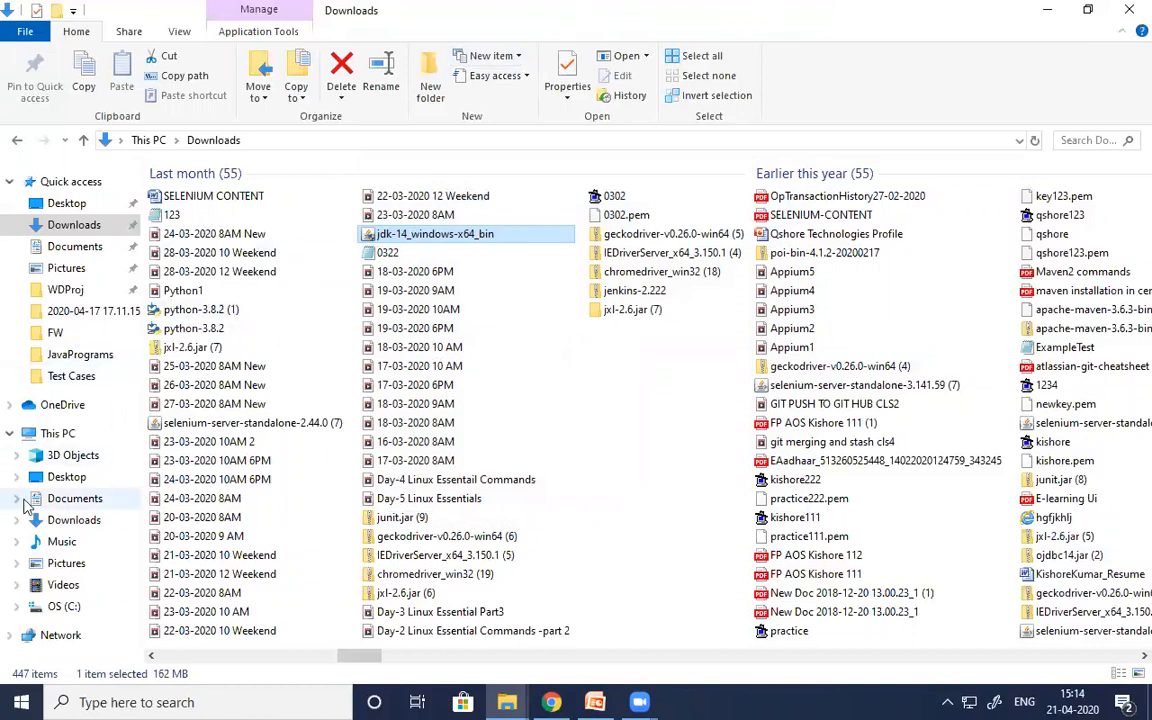
- Locate the jdk-14 folder in C:\Program Files\Java and switch back to the PowerPoint presentation
left_click(70, 607)
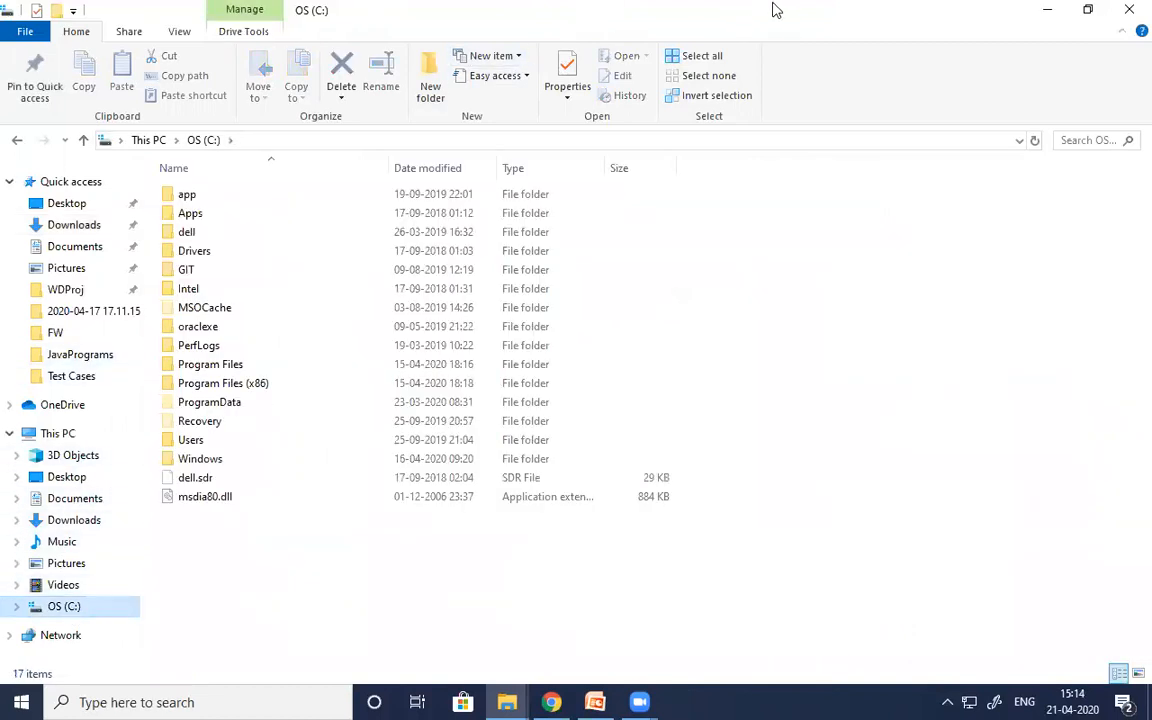
double_click(230, 369)
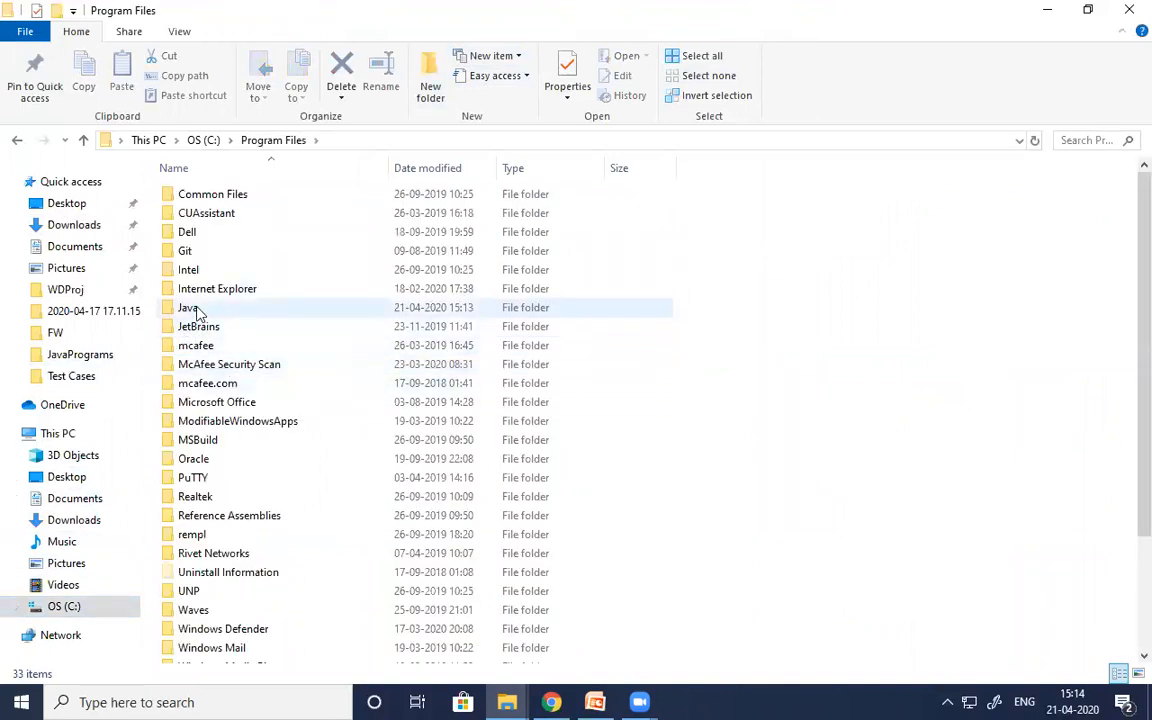
double_click(192, 309)
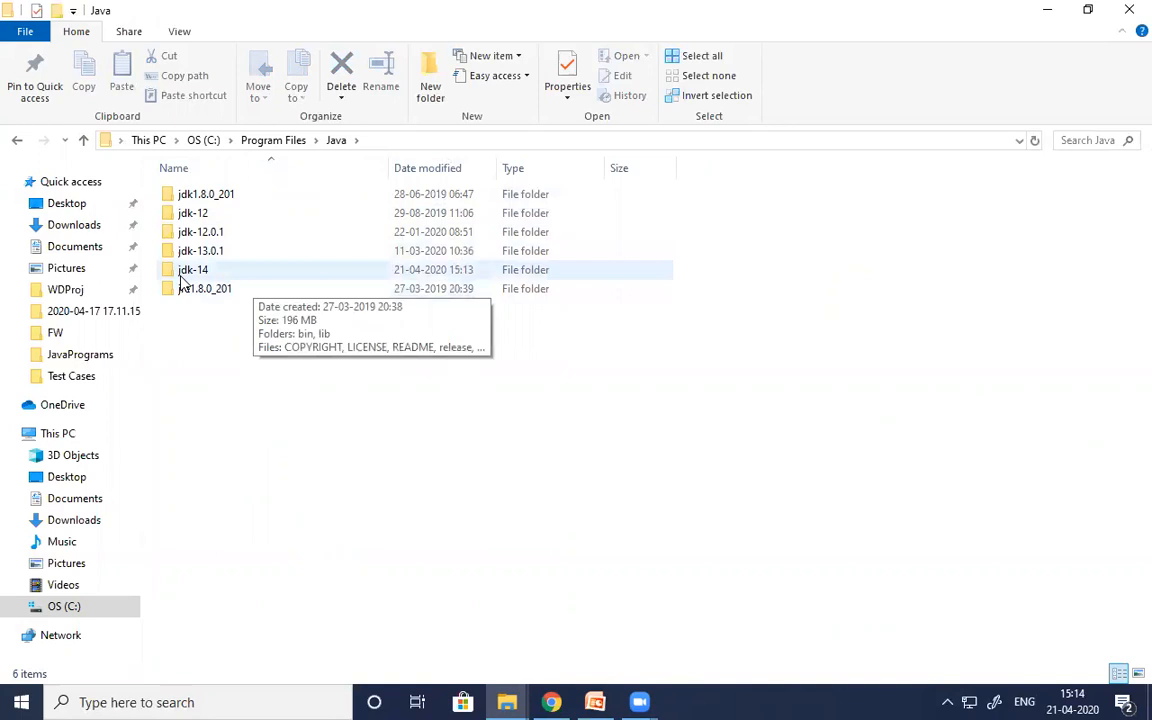
left_click(186, 270)
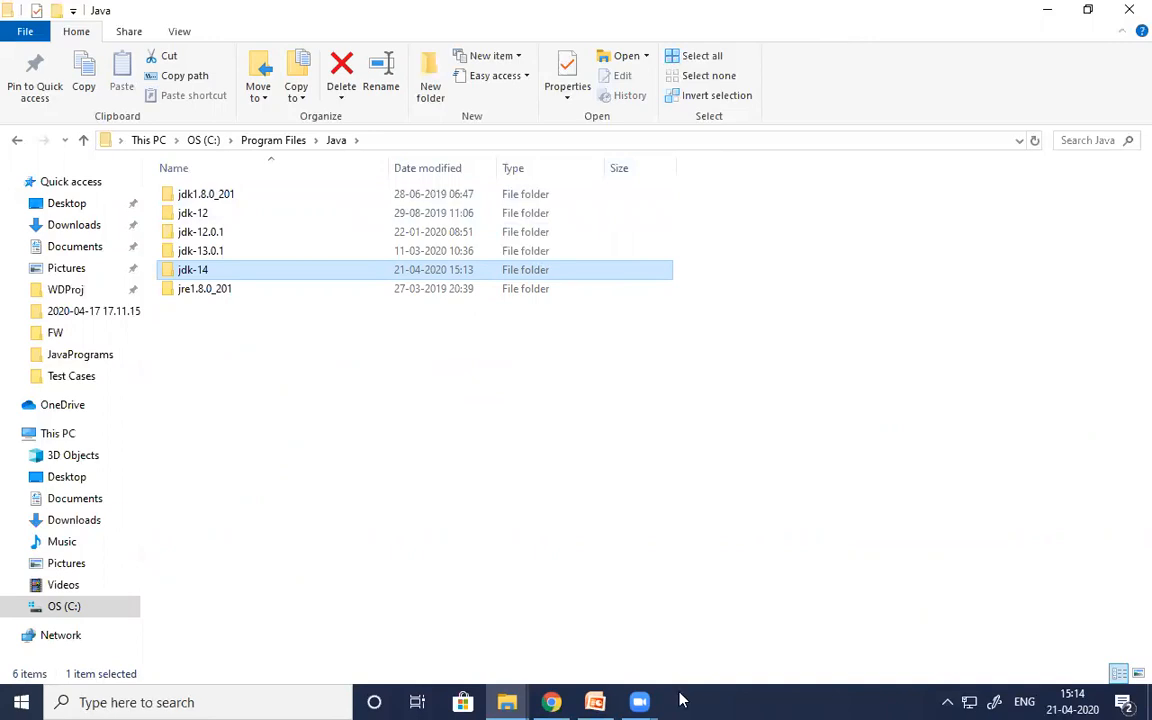
left_click(600, 700)
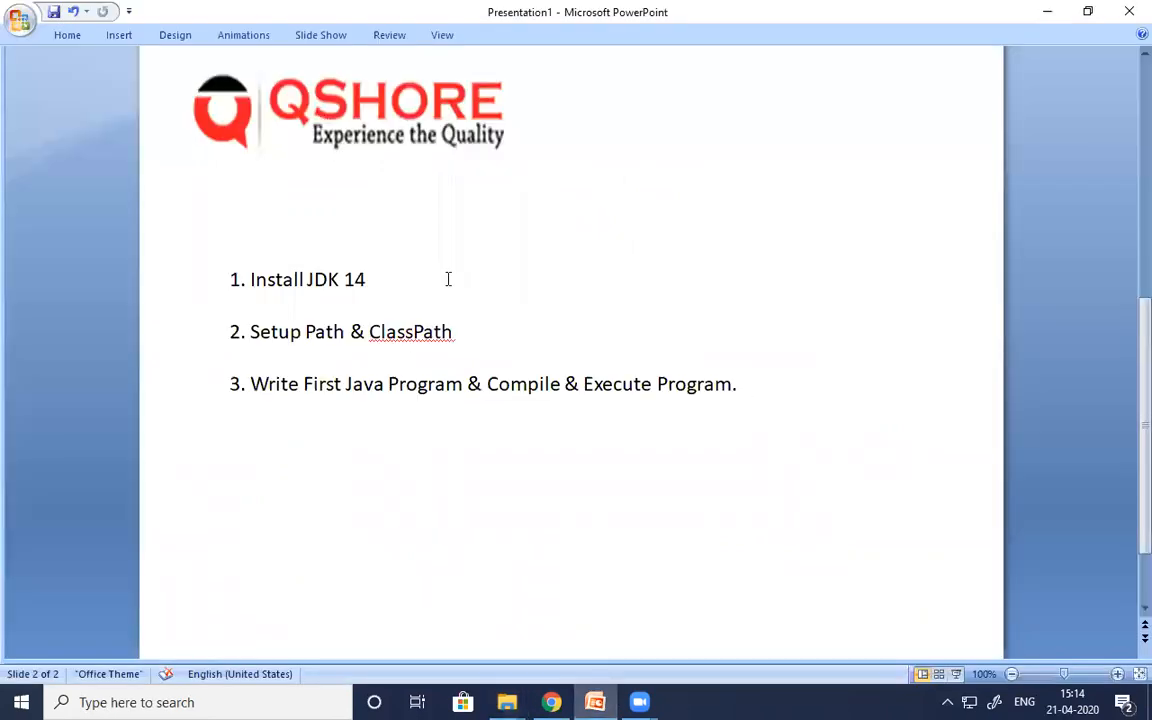